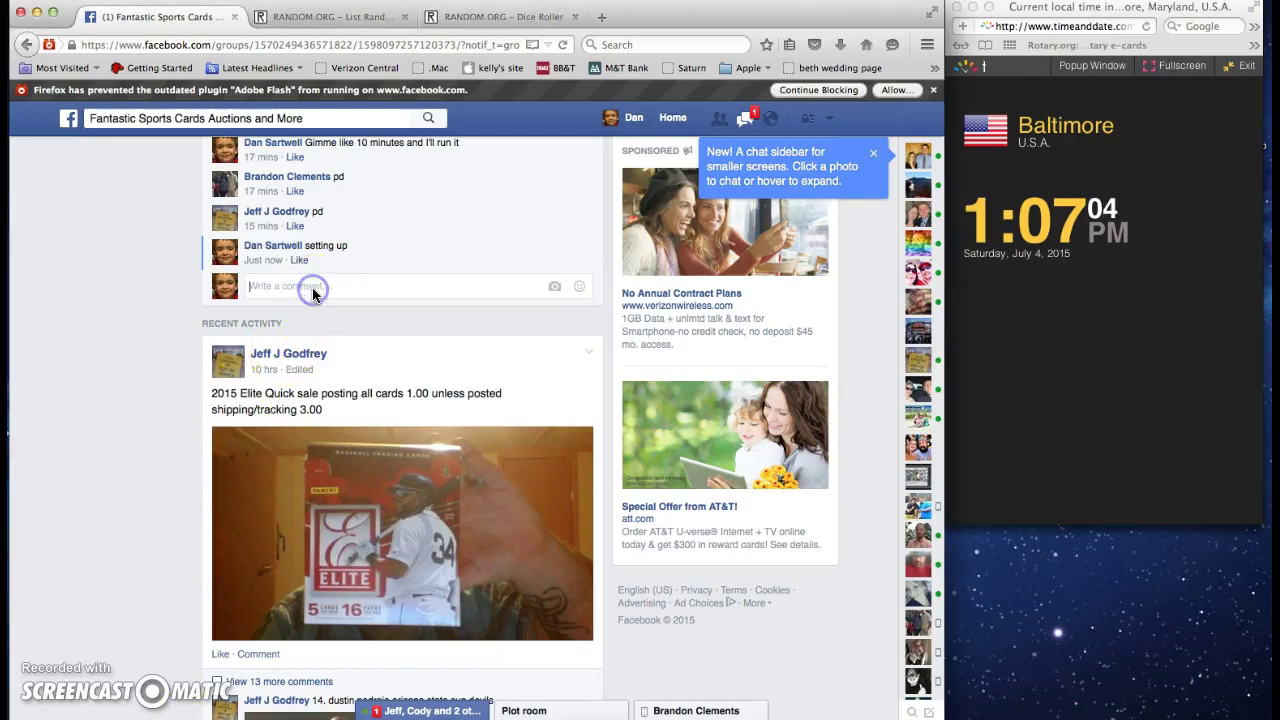
pyautogui.write('li')
pyautogui.write('ve')
# Post the comment 'live' on the Facebook group post.
pyautogui.press('Return')
pyautogui.scroll(10, 343, 293)
pyautogui.scroll(8, 343, 293)
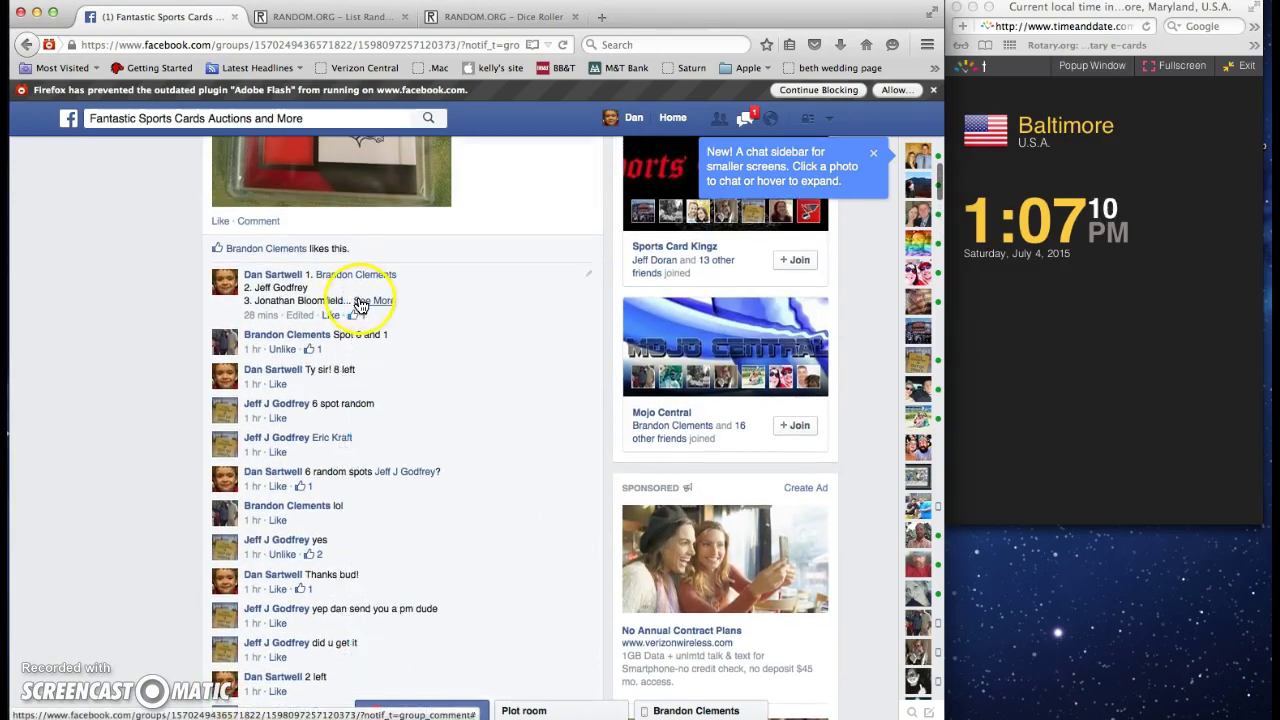
# Expand and copy the ten numbered names from the Facebook comment for the List Randomizer.
pyautogui.click(375, 301)
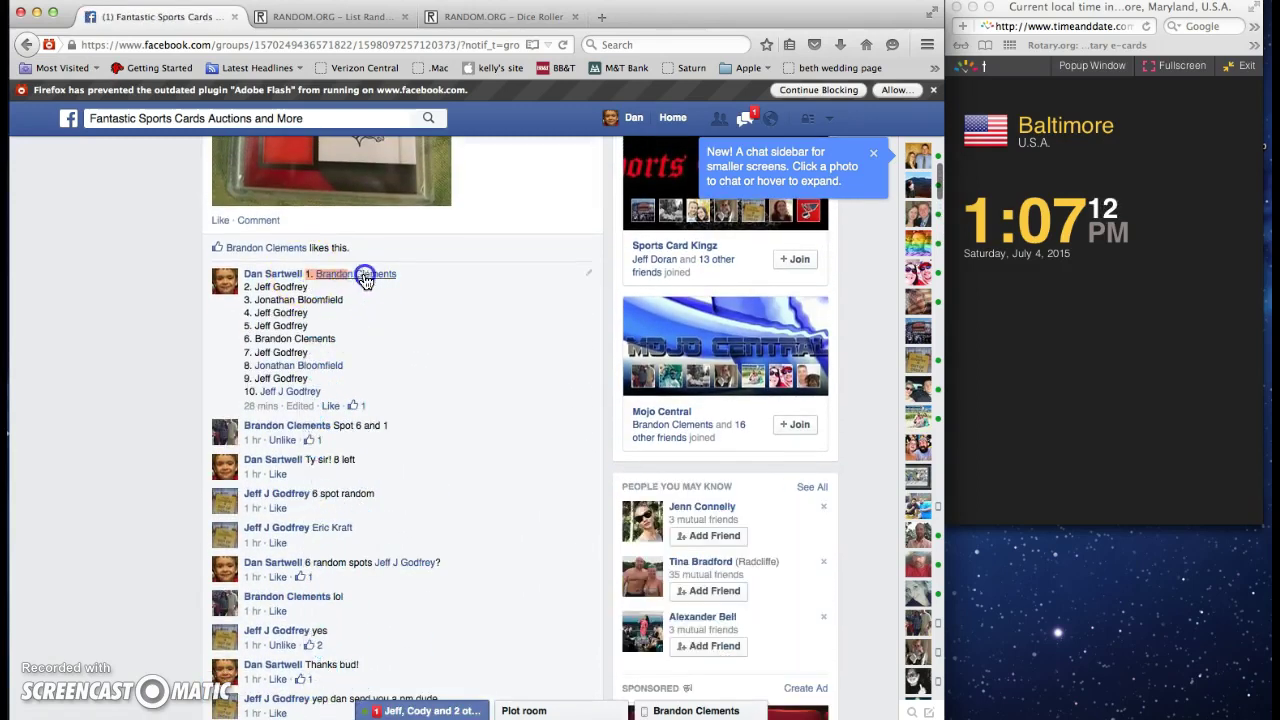
pyautogui.moveTo(370, 277); pyautogui.dragTo(417, 390)
pyautogui.rightClick(417, 390)
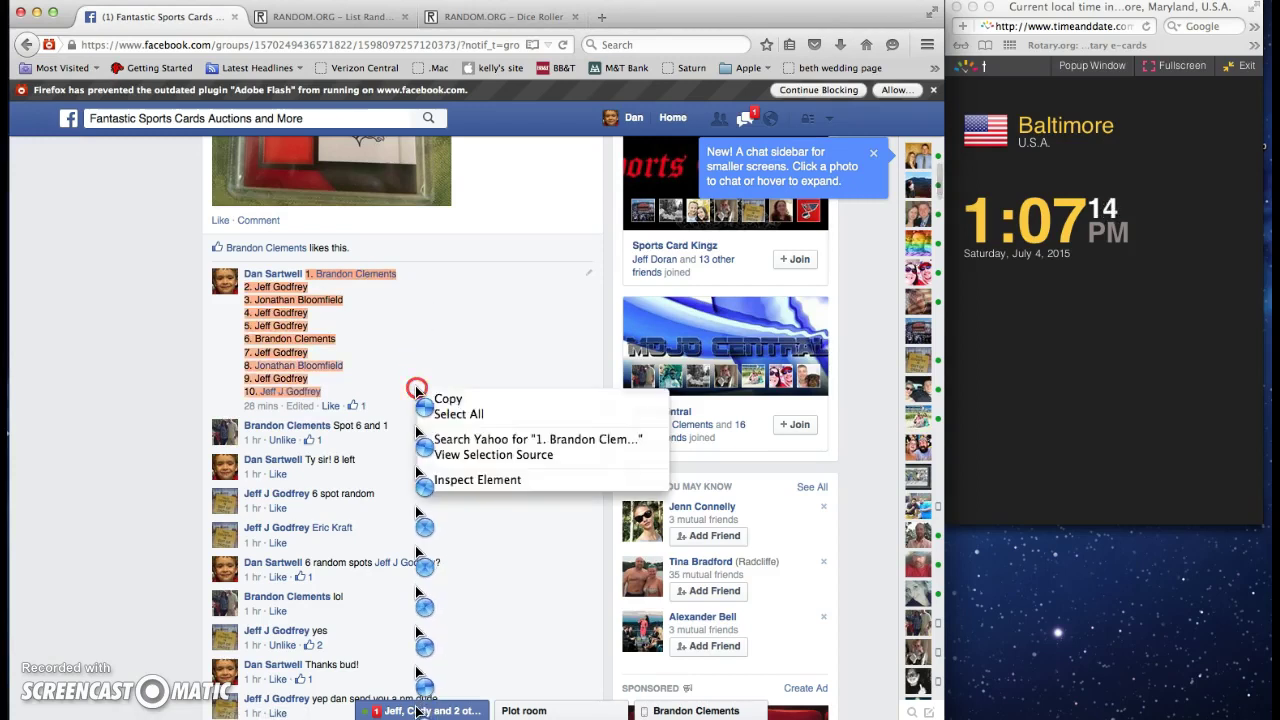
pyautogui.click(450, 400)
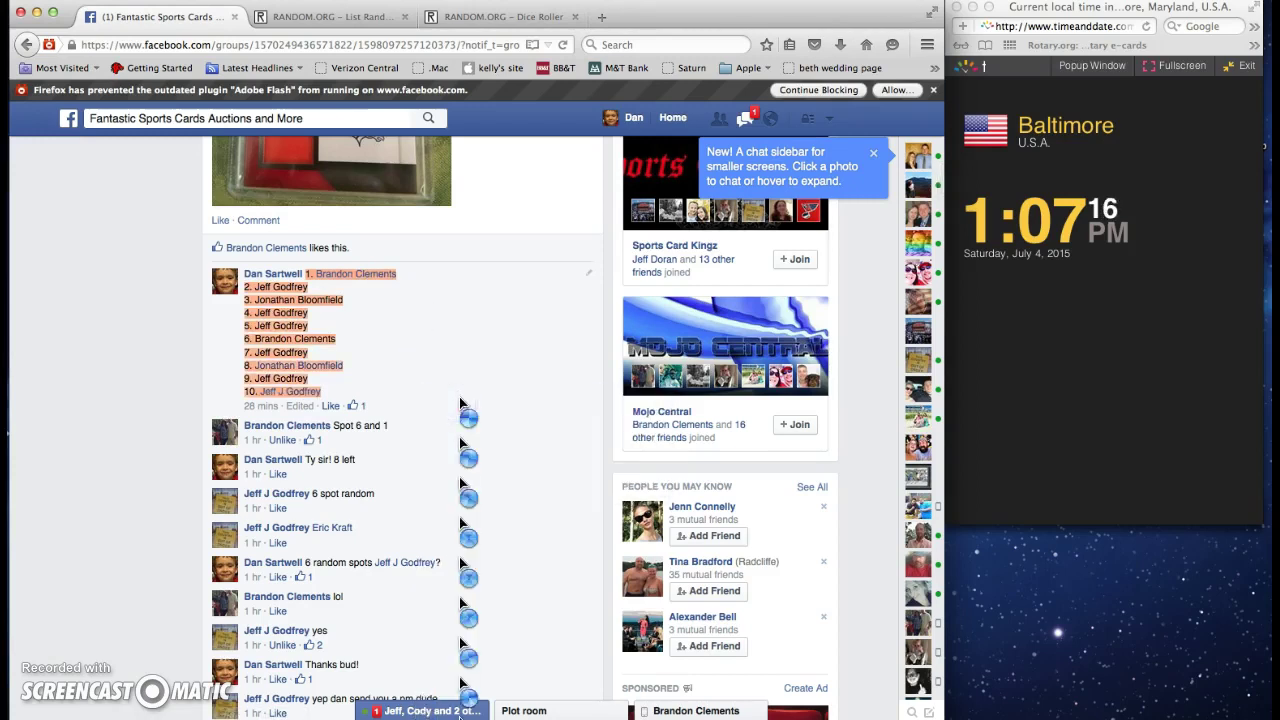
pyautogui.click(330, 16)
pyautogui.click(232, 435)
# Paste the ten copied names into the List Randomizer entry box.
pyautogui.rightClick(232, 435)
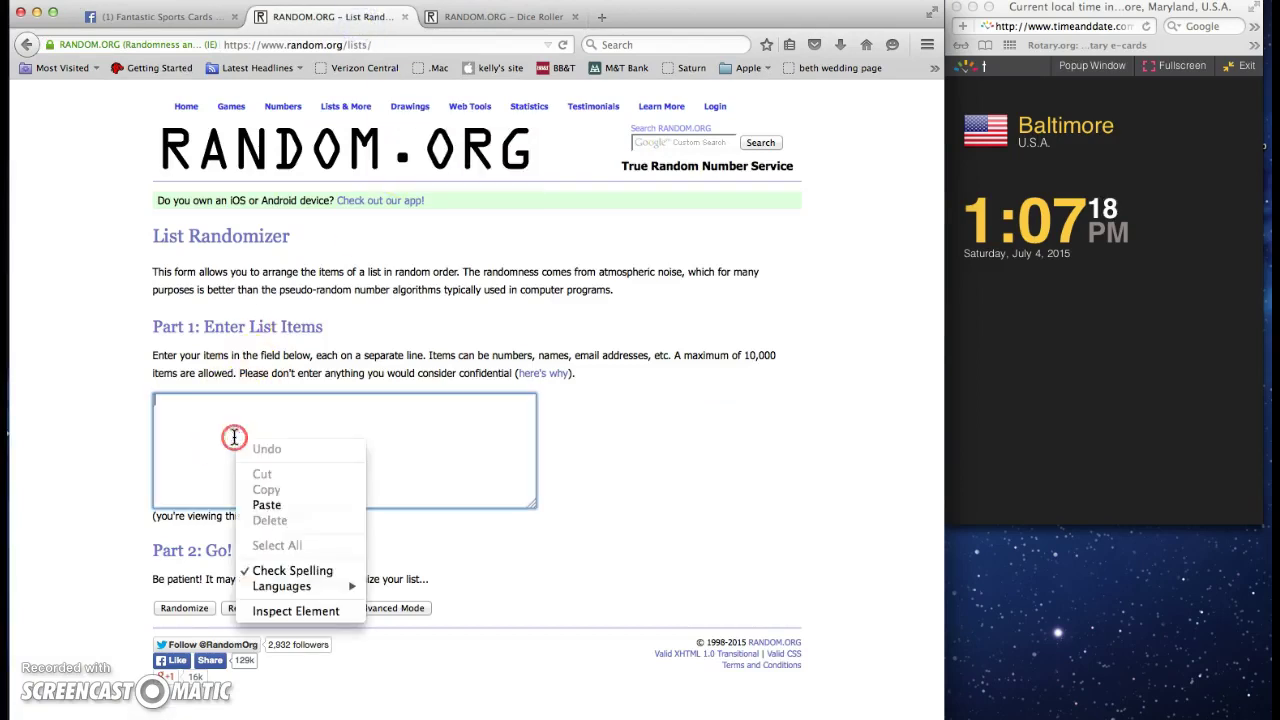
pyautogui.click(279, 506)
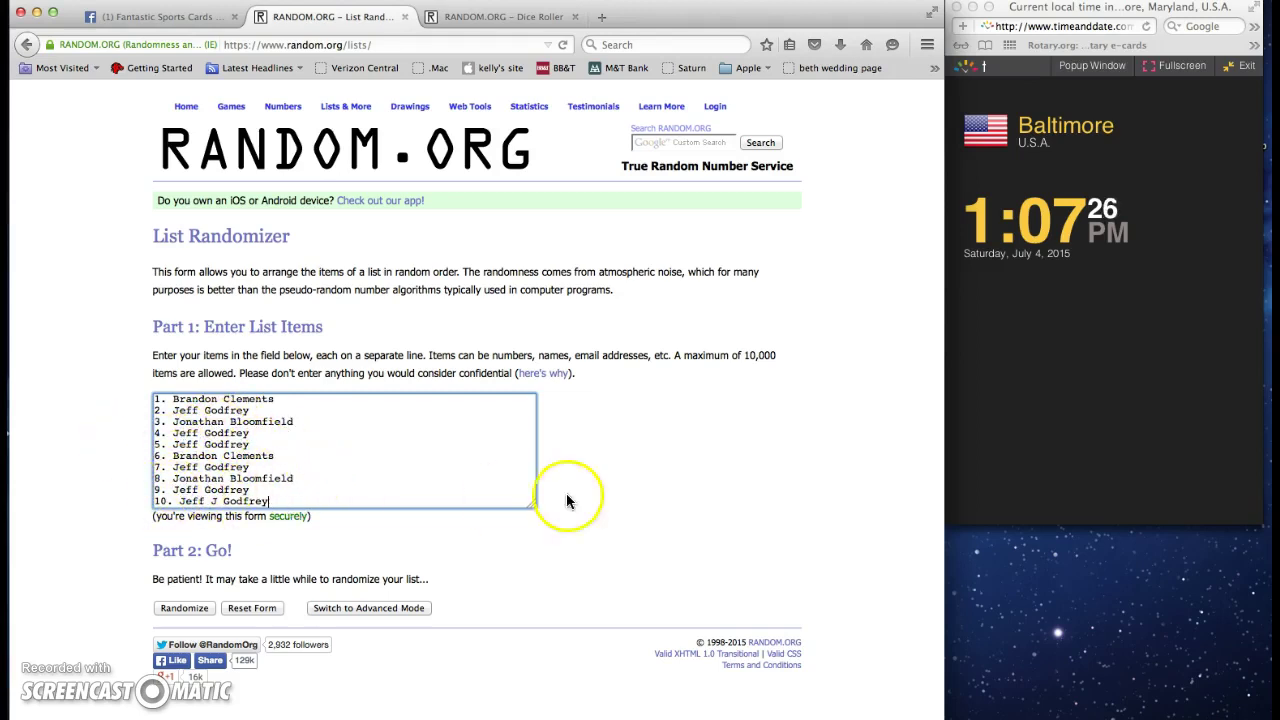
# Roll two virtual dice (3 and 5), then return to the List Randomizer.
pyautogui.click(500, 16)
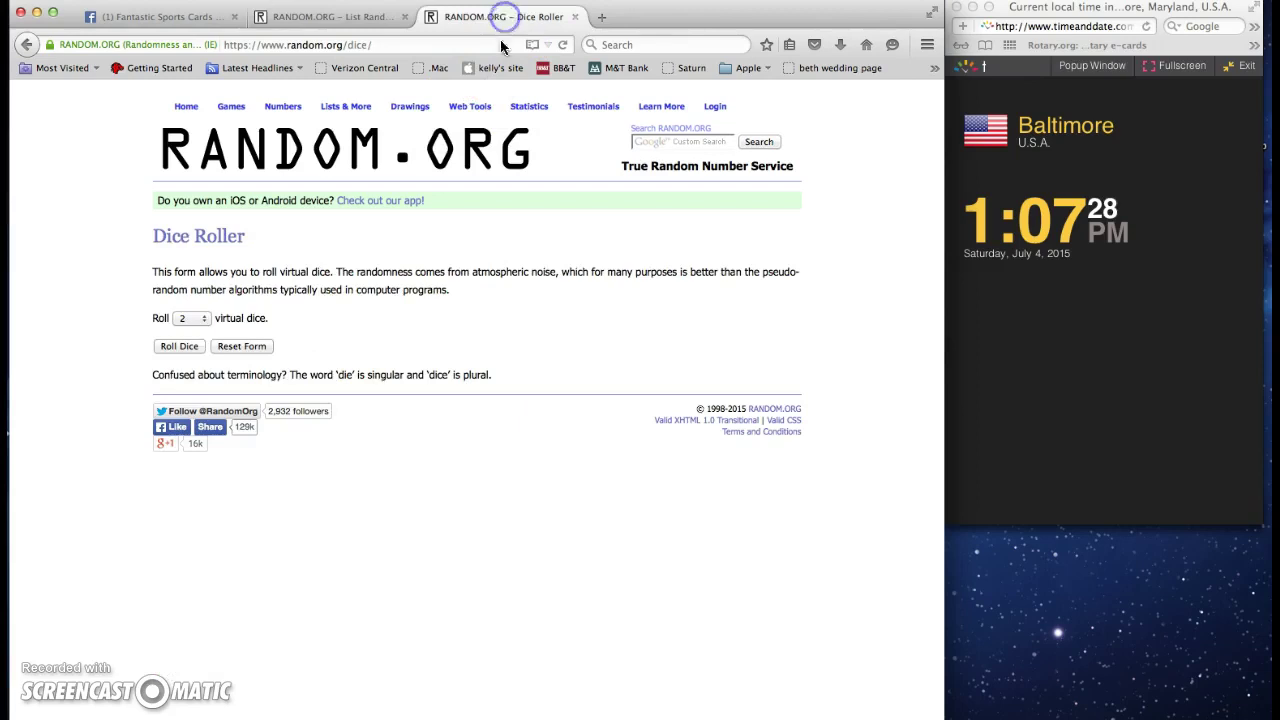
pyautogui.click(179, 346)
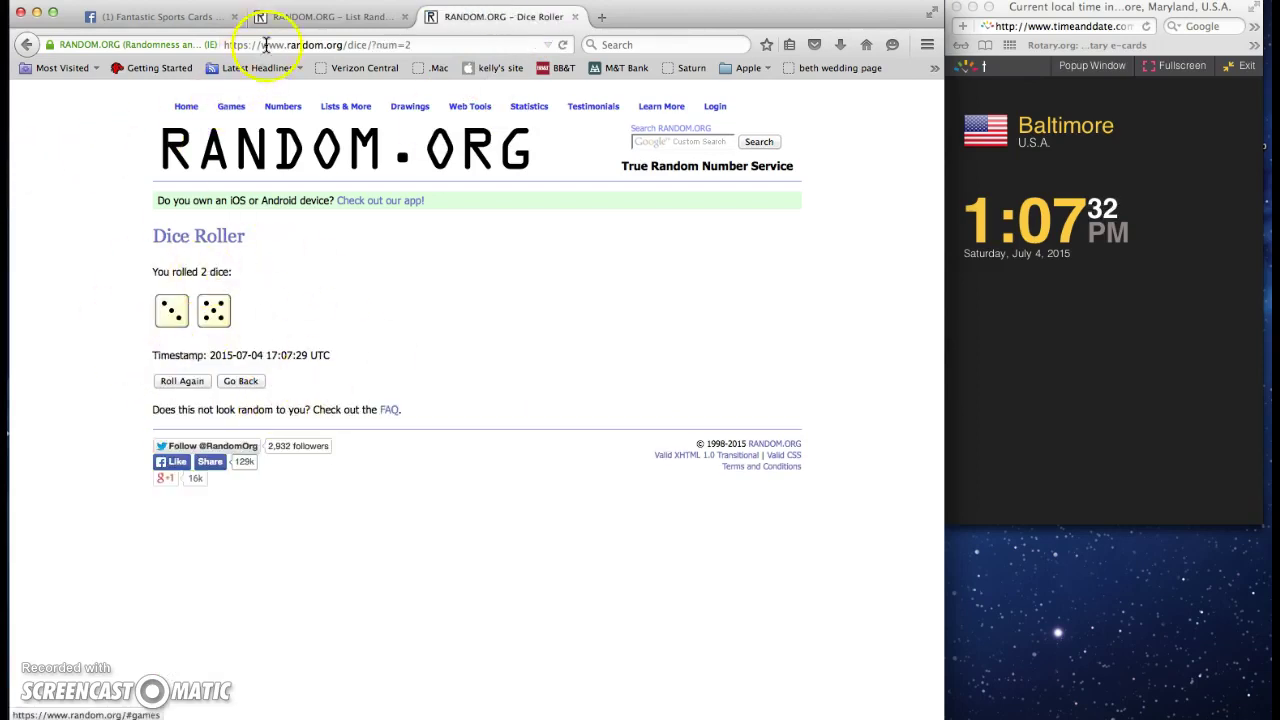
pyautogui.click(305, 16)
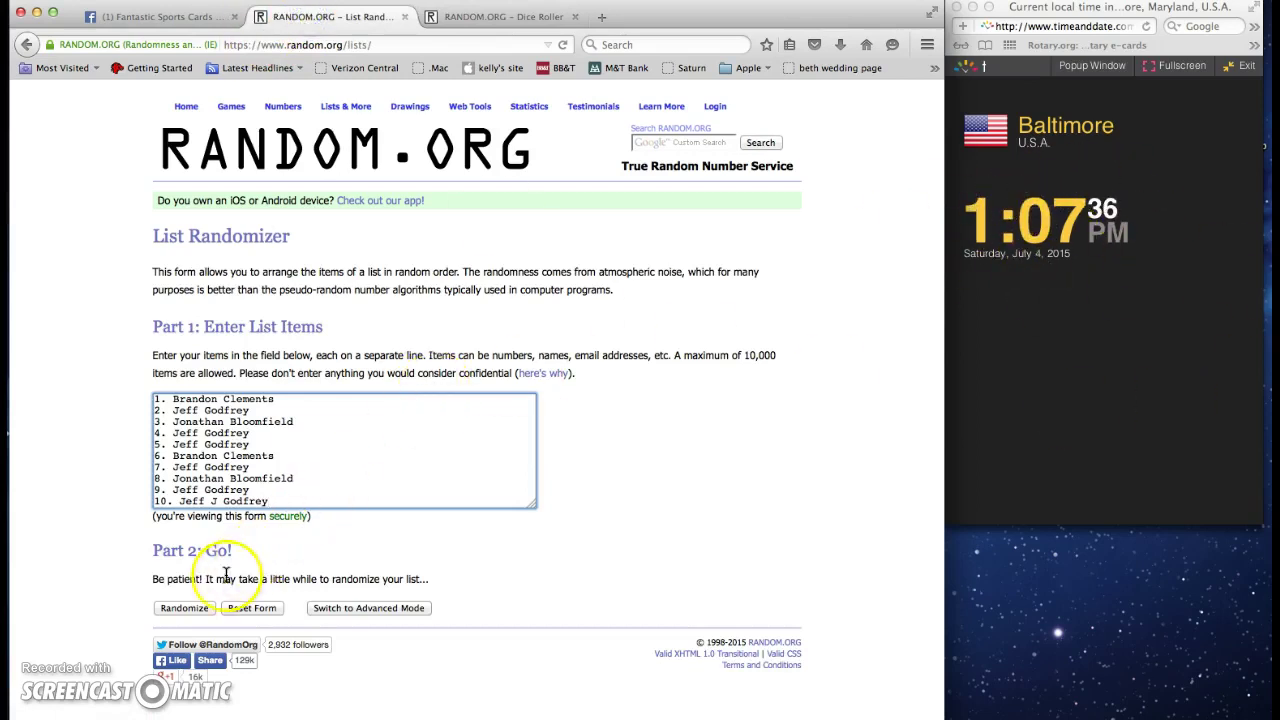
# Randomize the ten-name list seven times in a row.
pyautogui.click(184, 608)
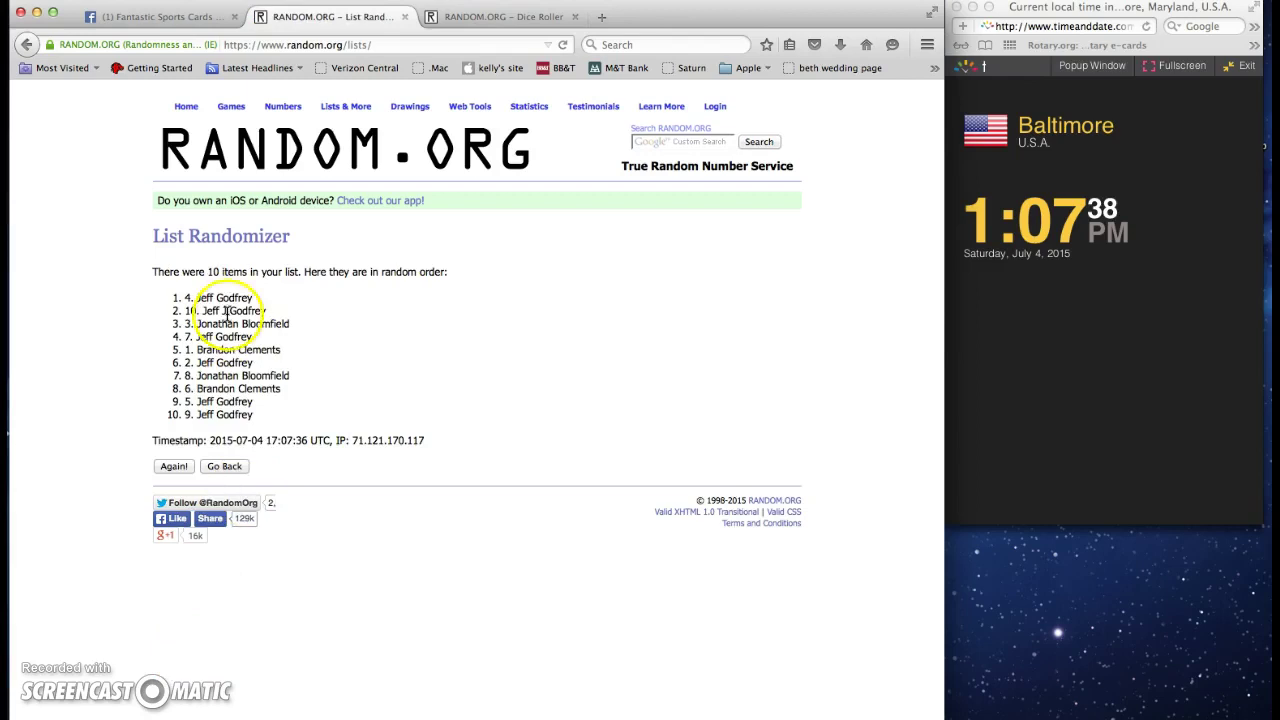
pyautogui.moveTo(209, 272); pyautogui.dragTo(311, 270)
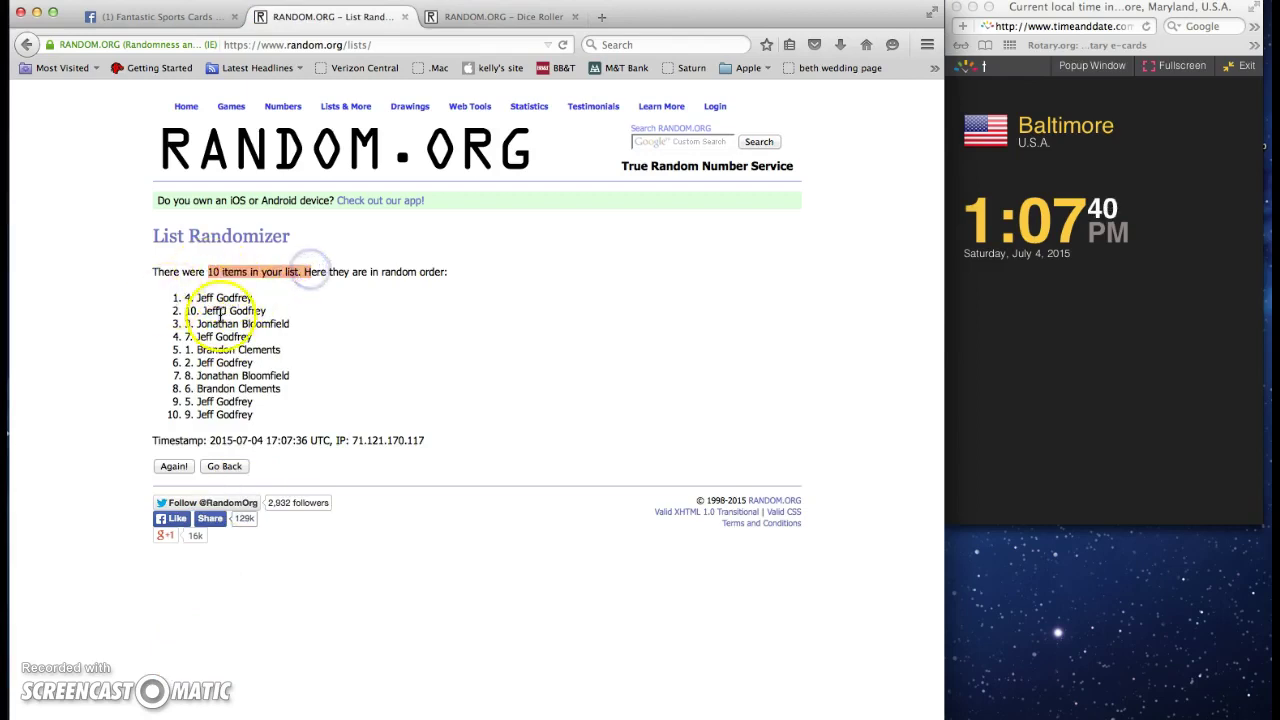
pyautogui.click(175, 468)
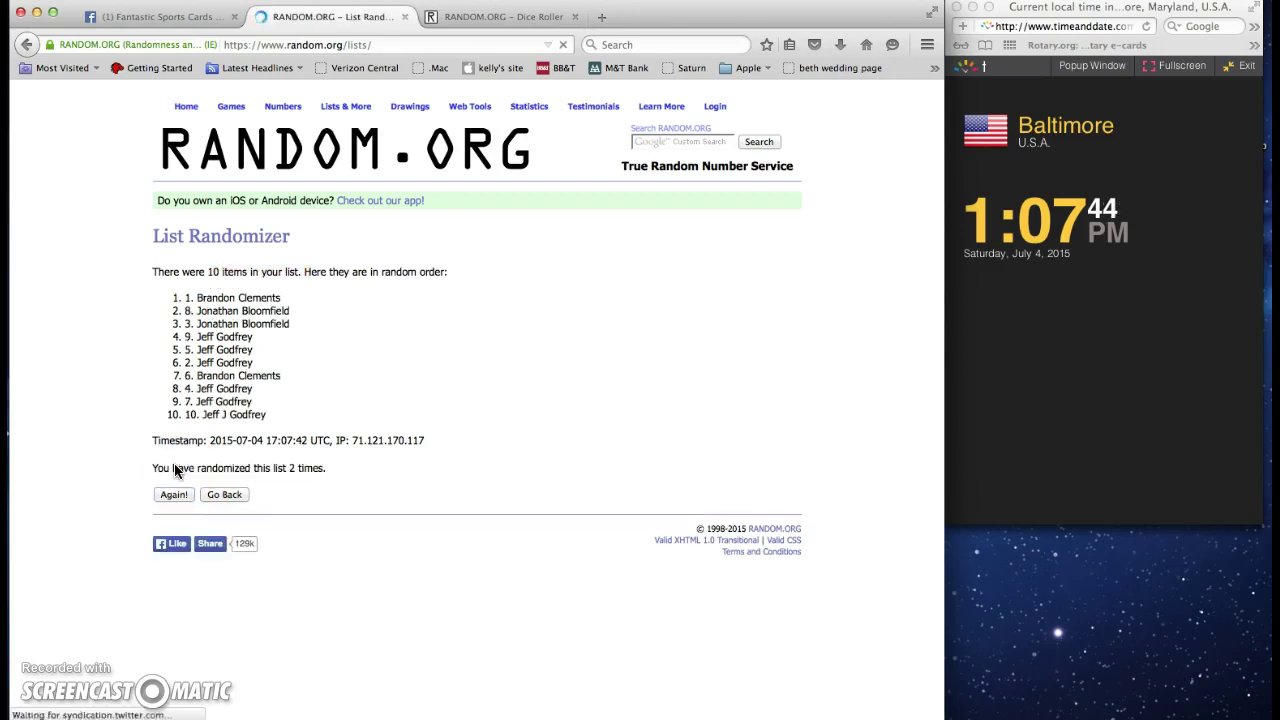
pyautogui.click(178, 496)
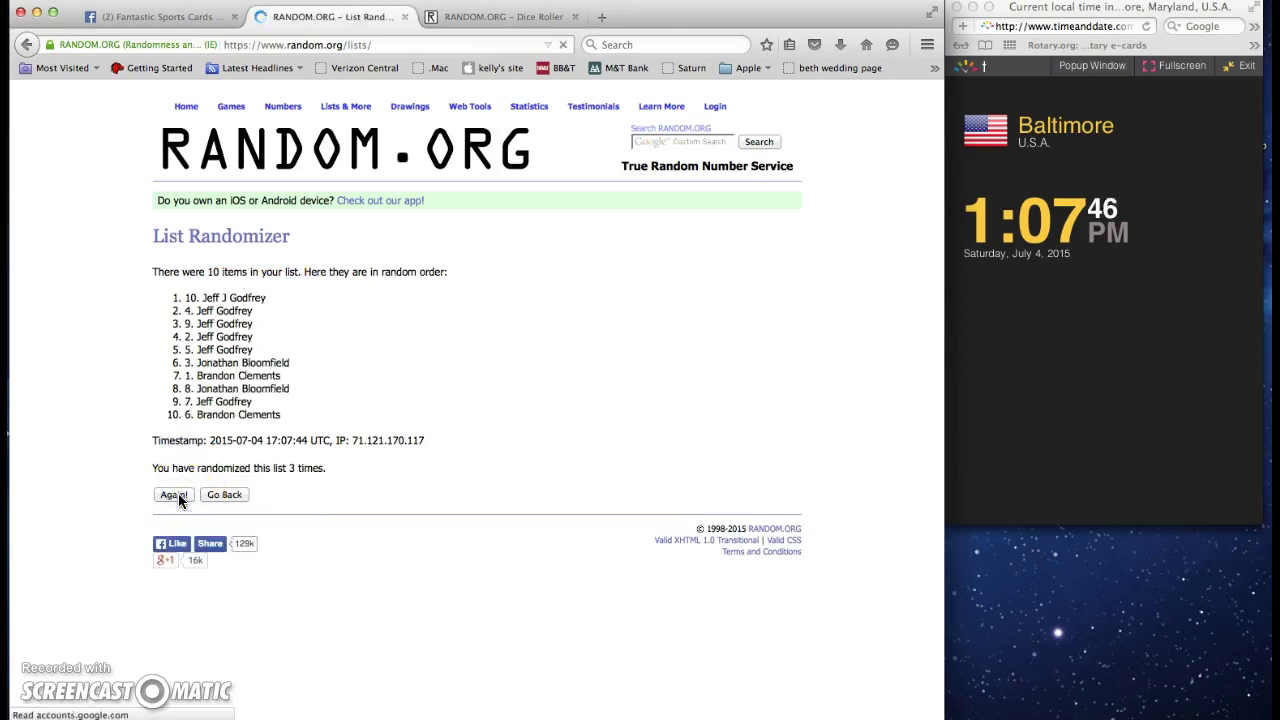
pyautogui.click(178, 497)
pyautogui.click(177, 496)
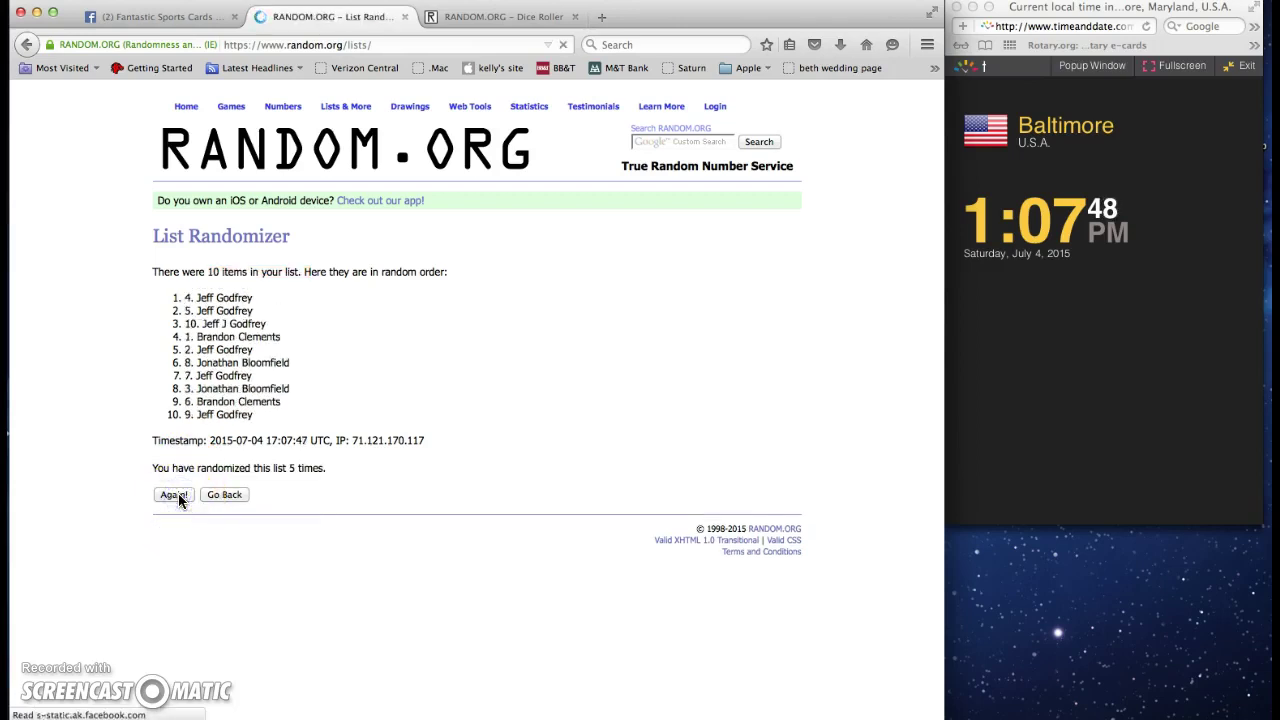
pyautogui.click(177, 496)
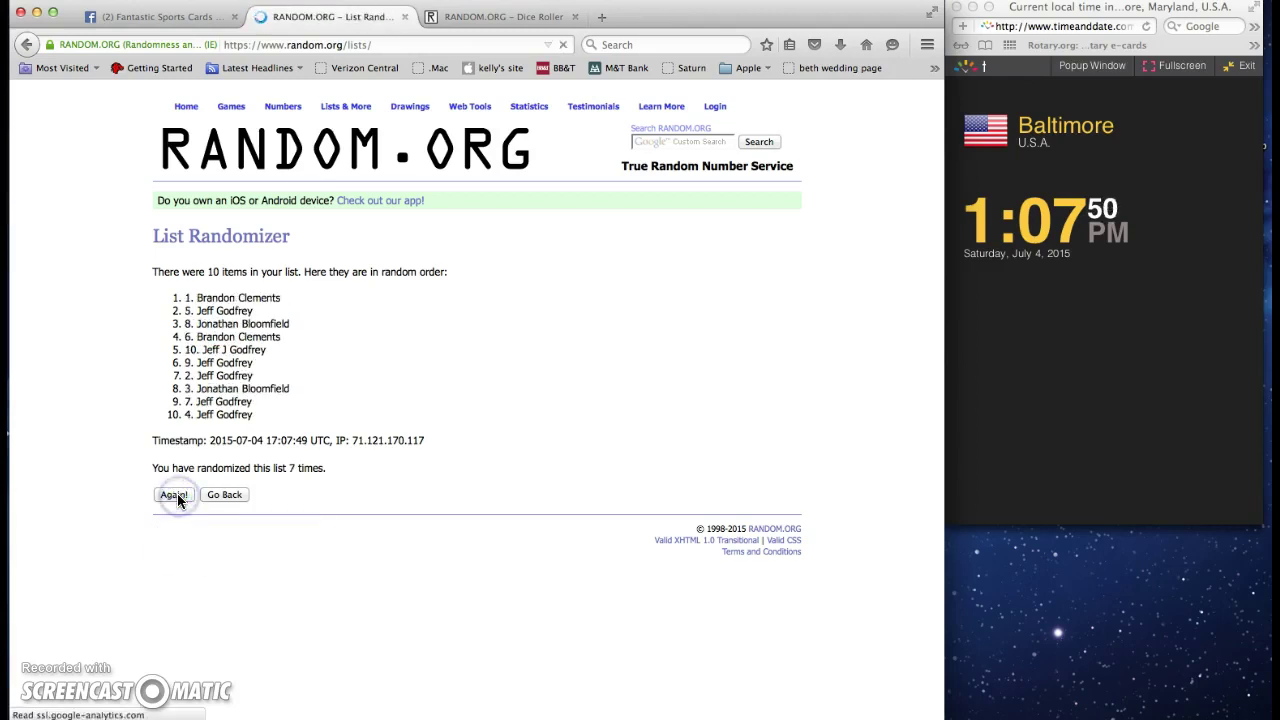
pyautogui.moveTo(184, 297); pyautogui.dragTo(282, 297)
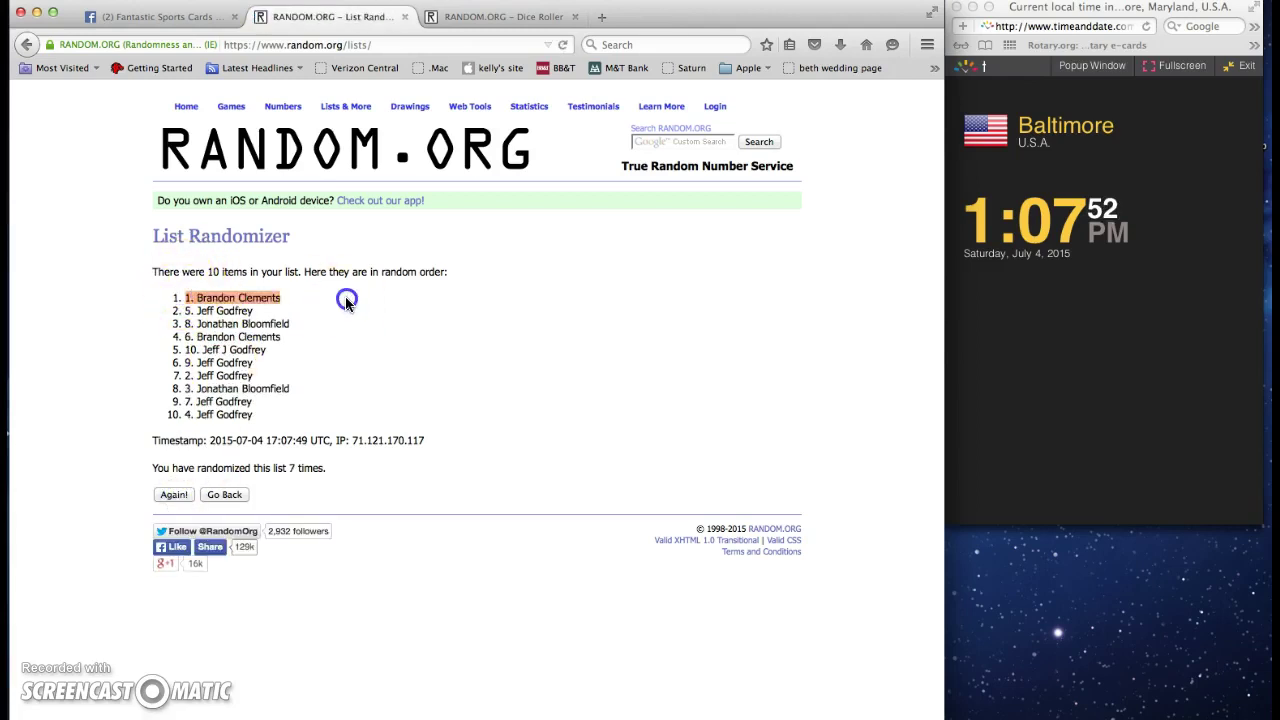
pyautogui.moveTo(184, 414); pyautogui.dragTo(290, 424)
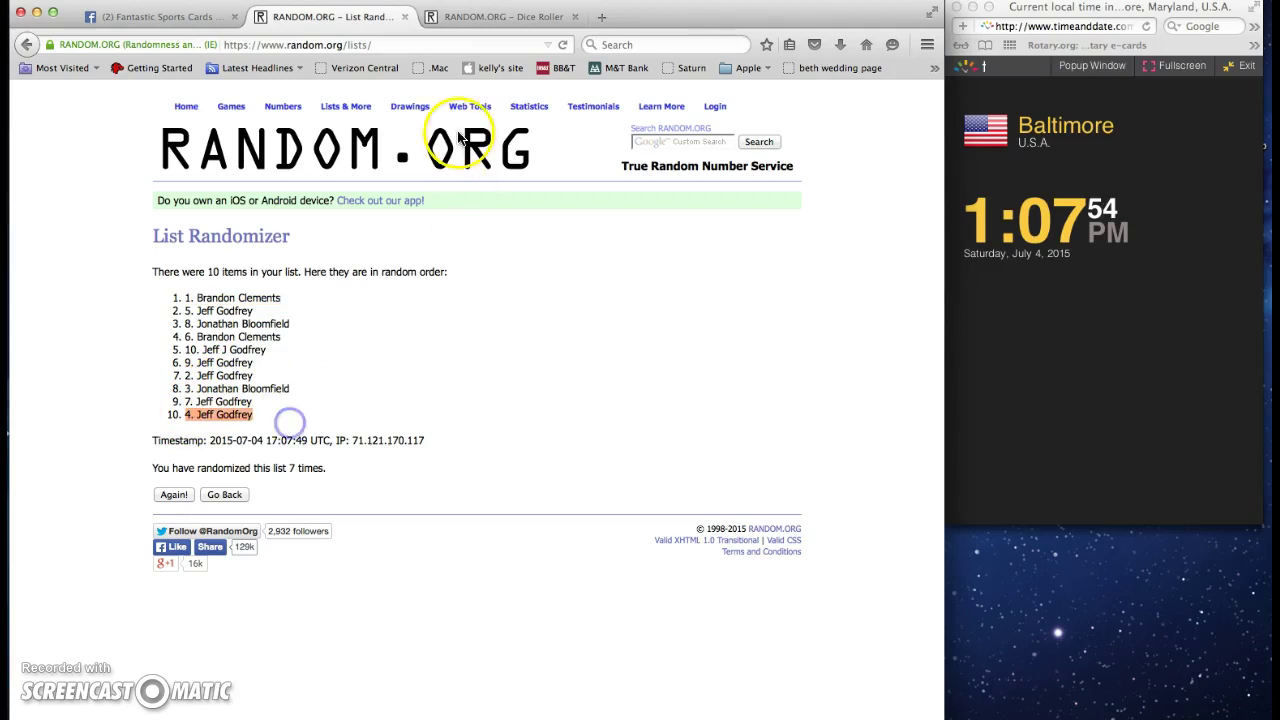
pyautogui.click(503, 17)
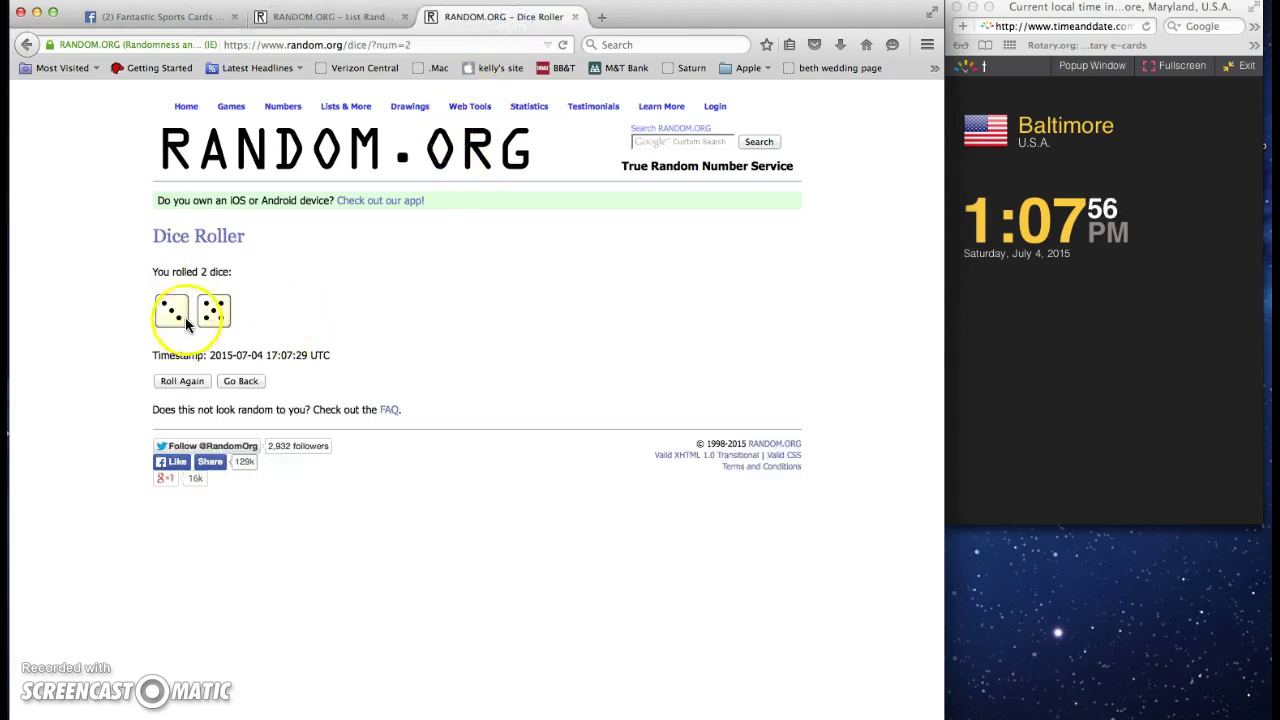
pyautogui.click(340, 17)
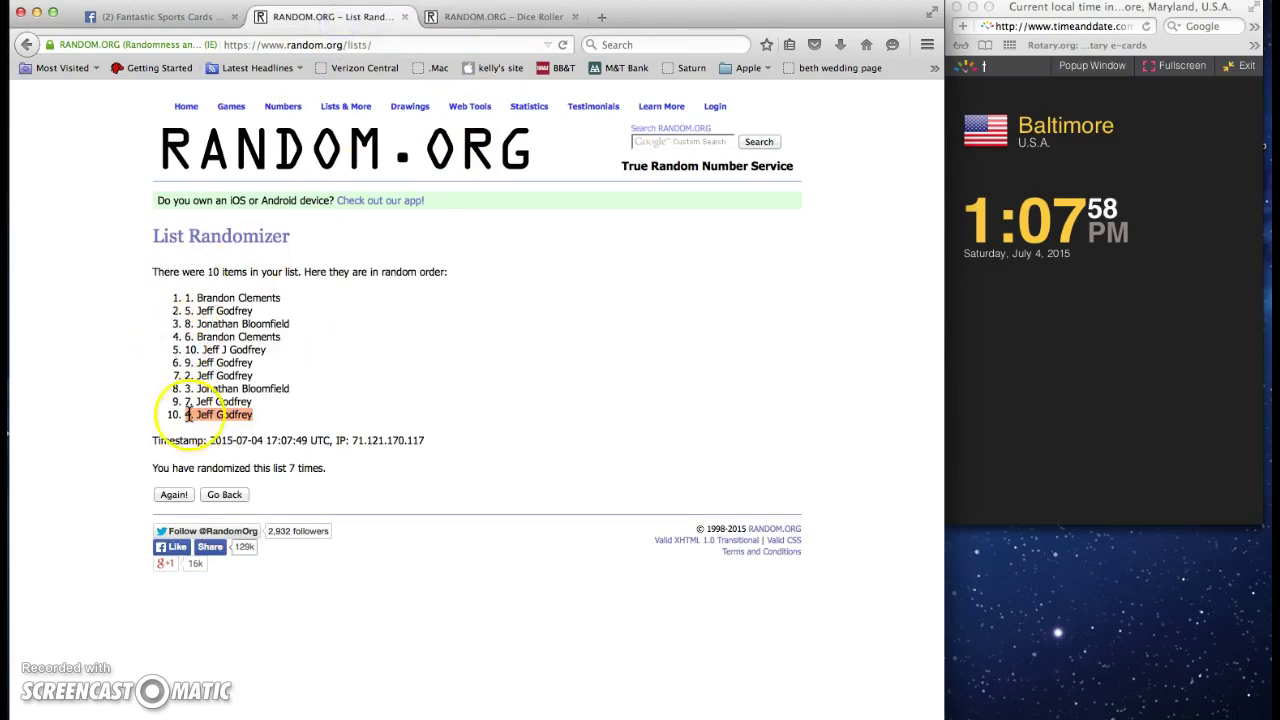
pyautogui.click(174, 494)
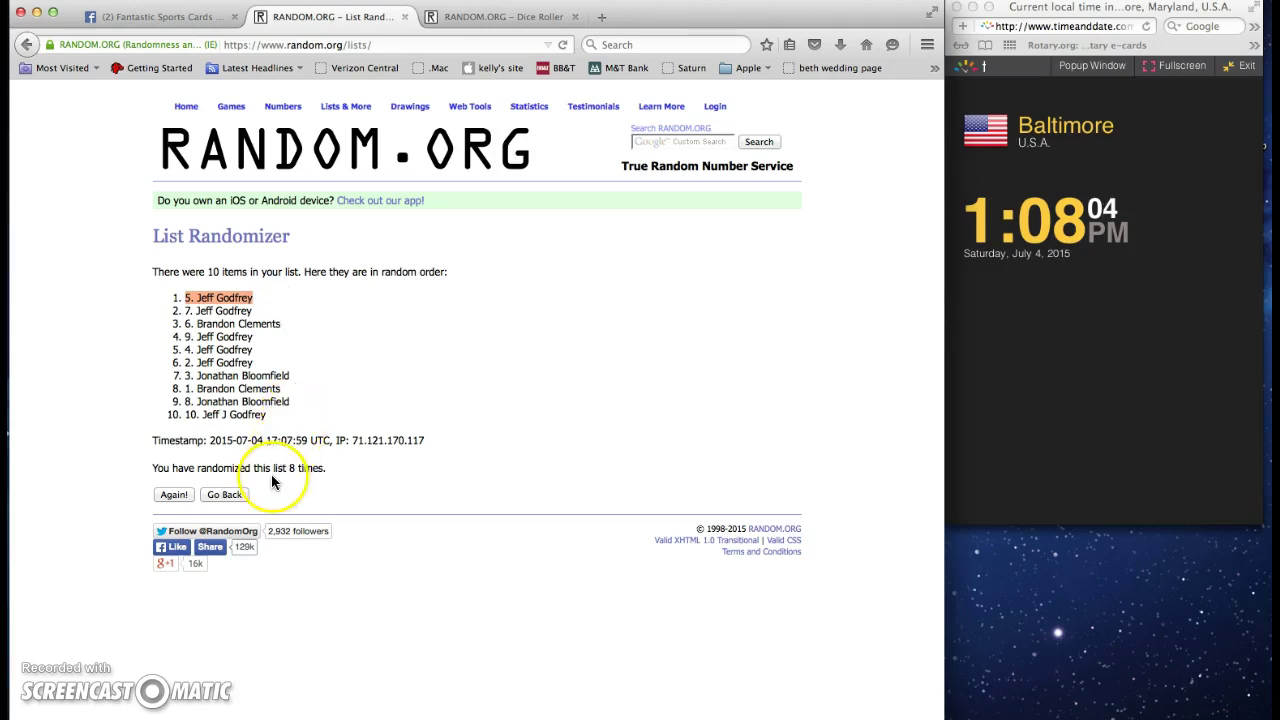
pyautogui.moveTo(288, 467); pyautogui.dragTo(387, 470)
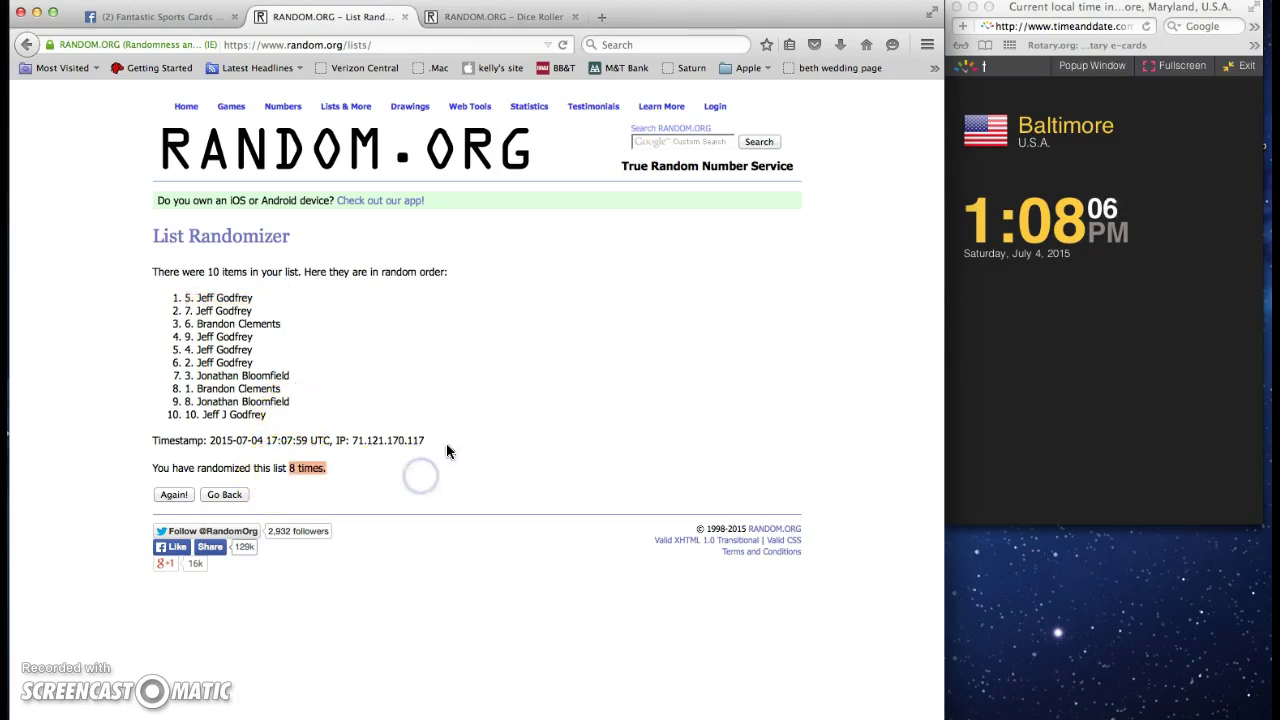
pyautogui.click(508, 17)
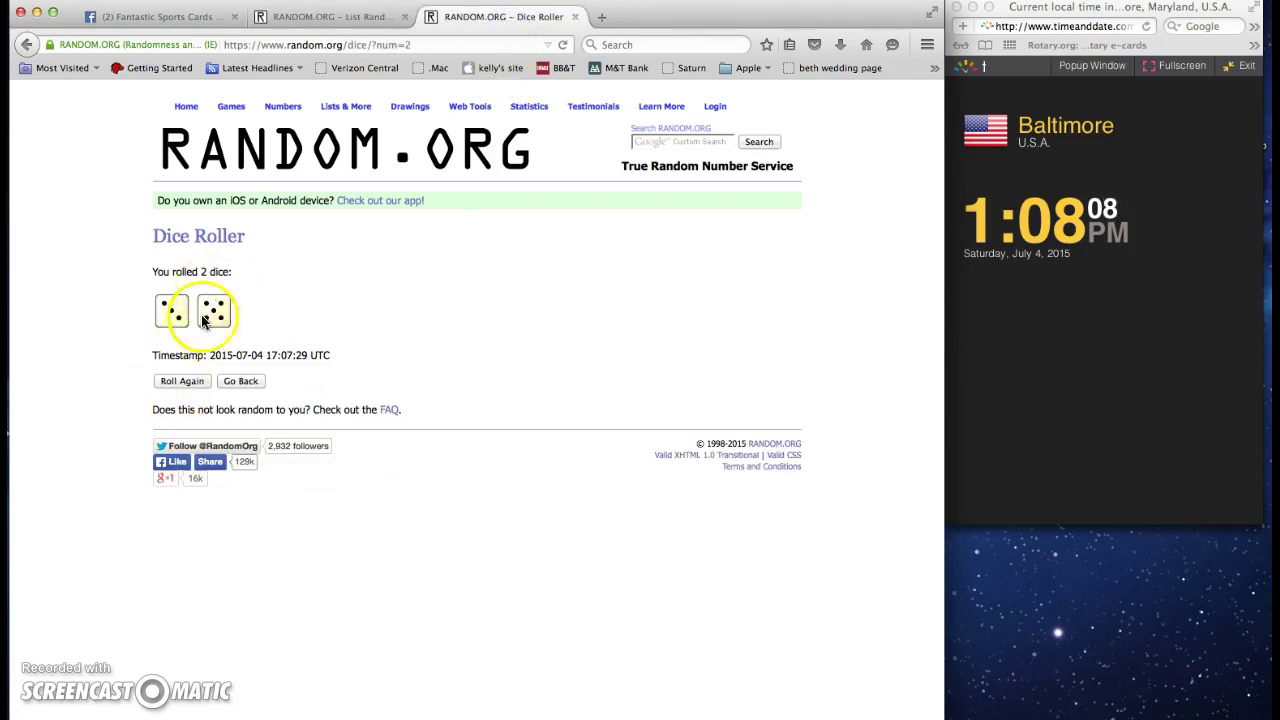
# Back on Facebook, post the comment 'done' below the 'live' comment.
pyautogui.click(150, 17)
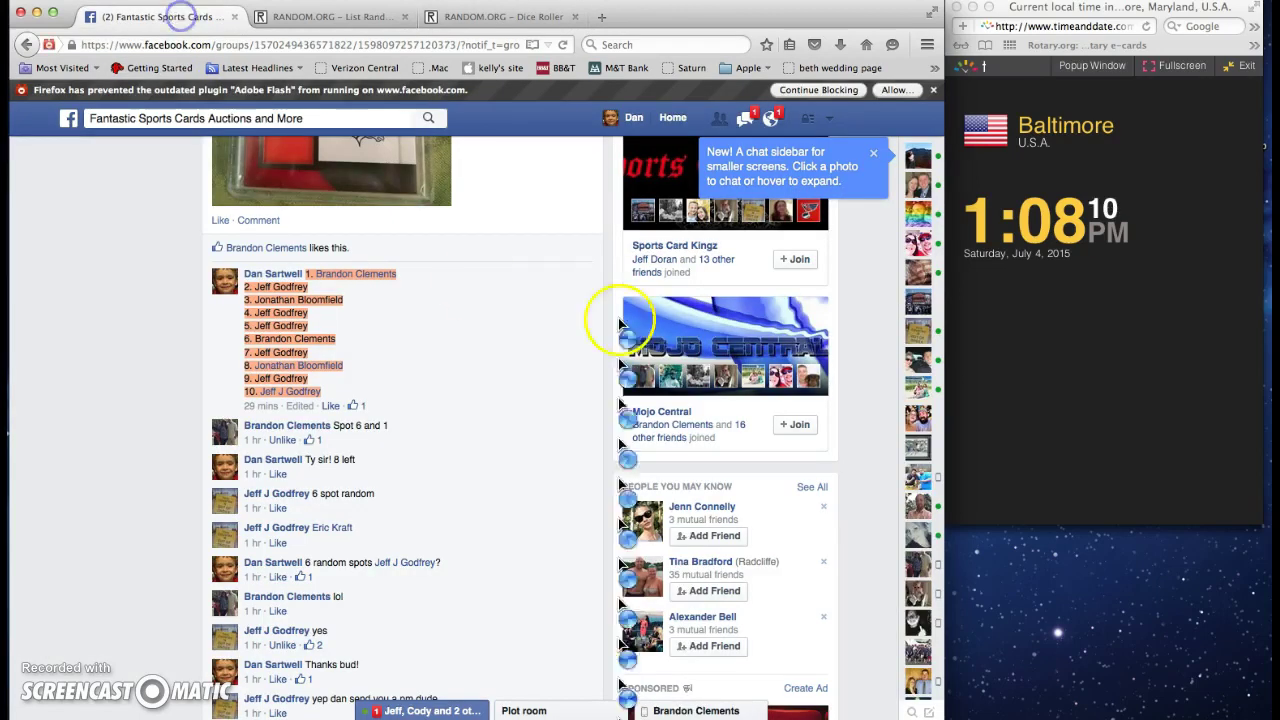
pyautogui.scroll(-10, 484, 507)
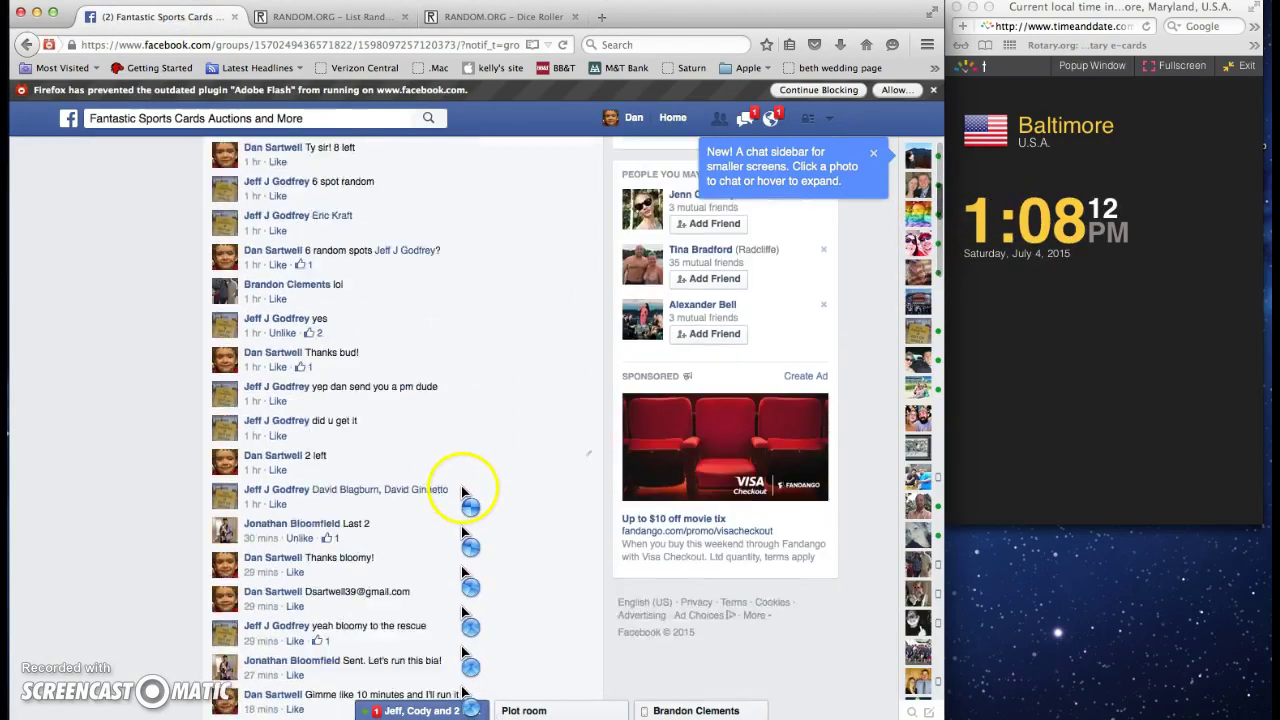
pyautogui.scroll(-5, 455, 487)
pyautogui.scroll(-2, 455, 487)
pyautogui.click(362, 405)
pyautogui.write('done')
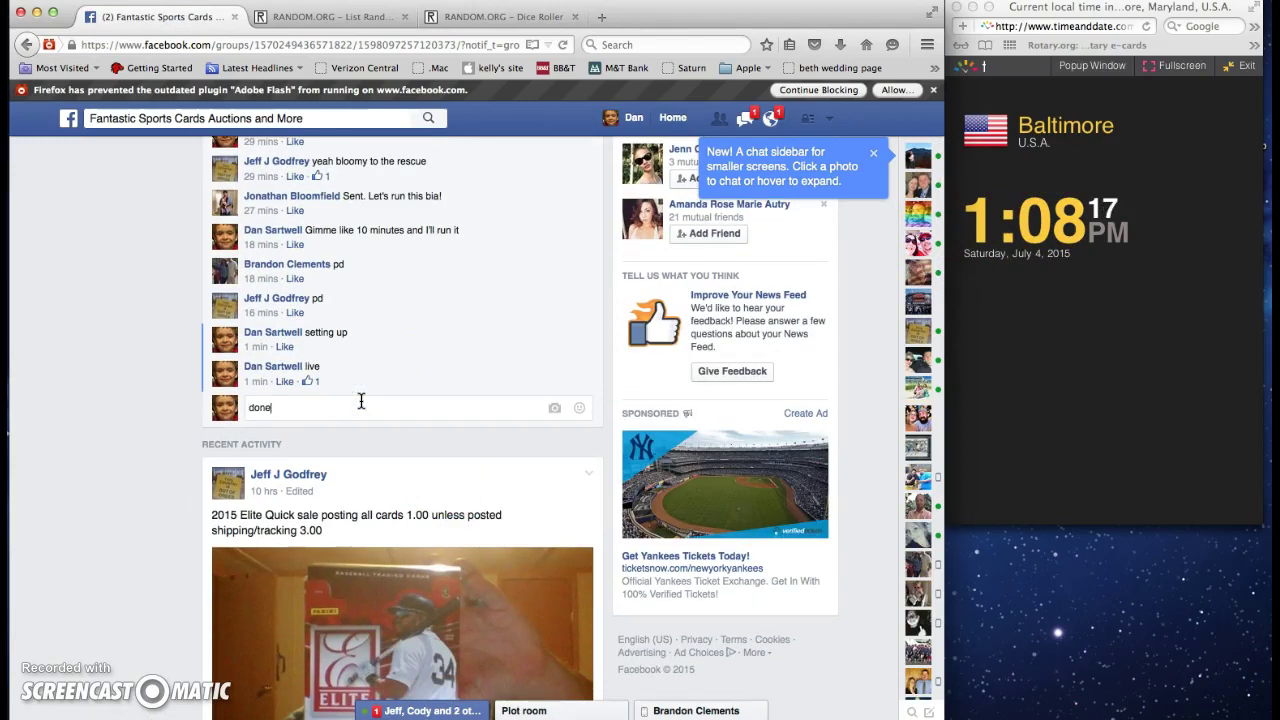
pyautogui.press('Return')
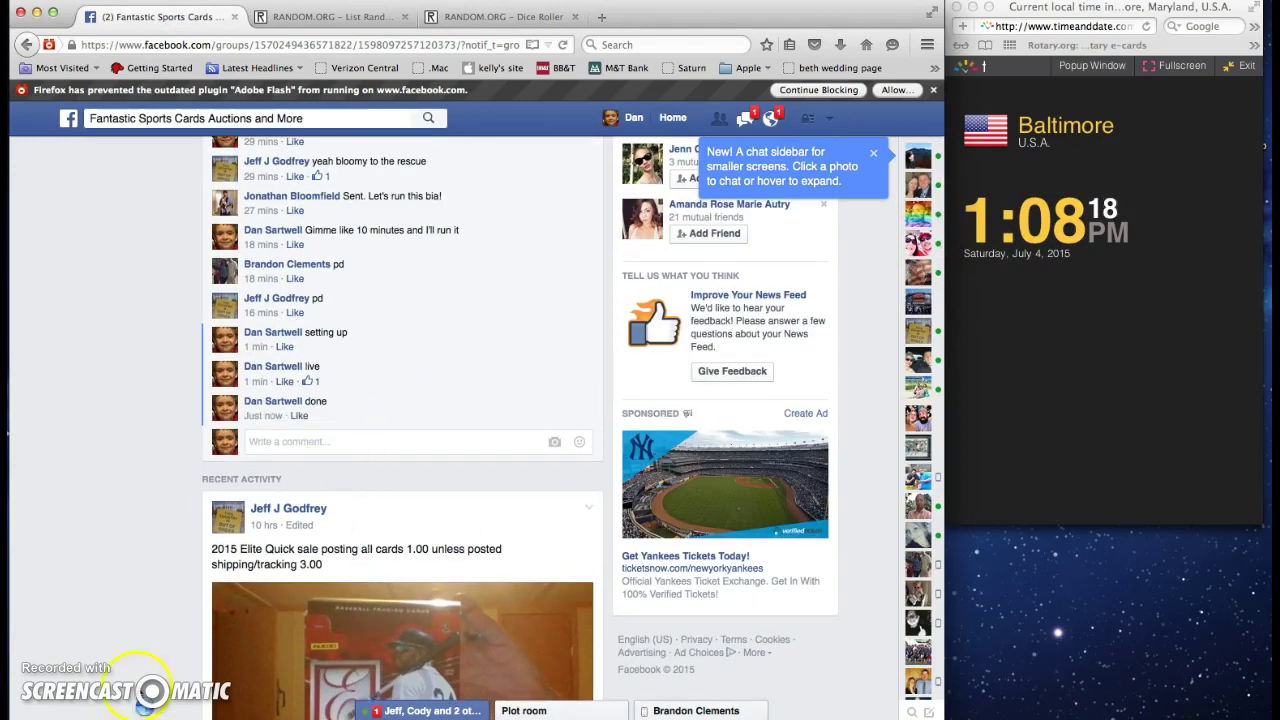